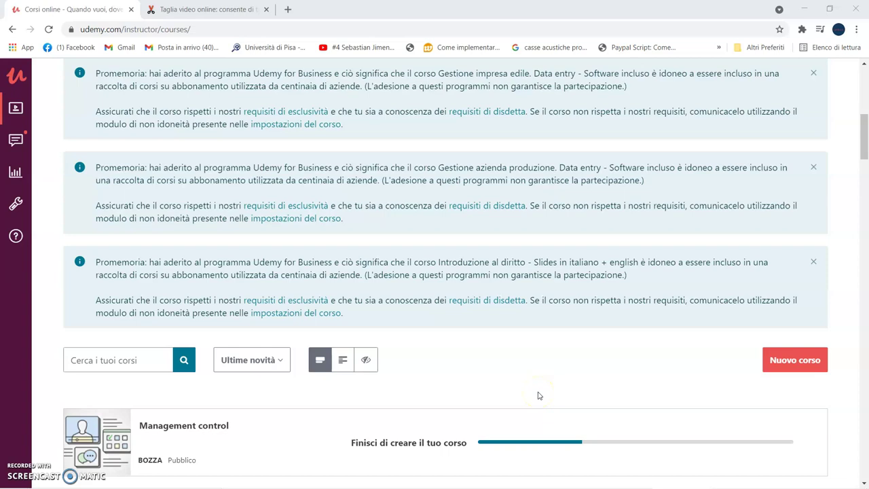
# Open the Management control draft course and go to its course messages page.
pyautogui.click(189, 432)
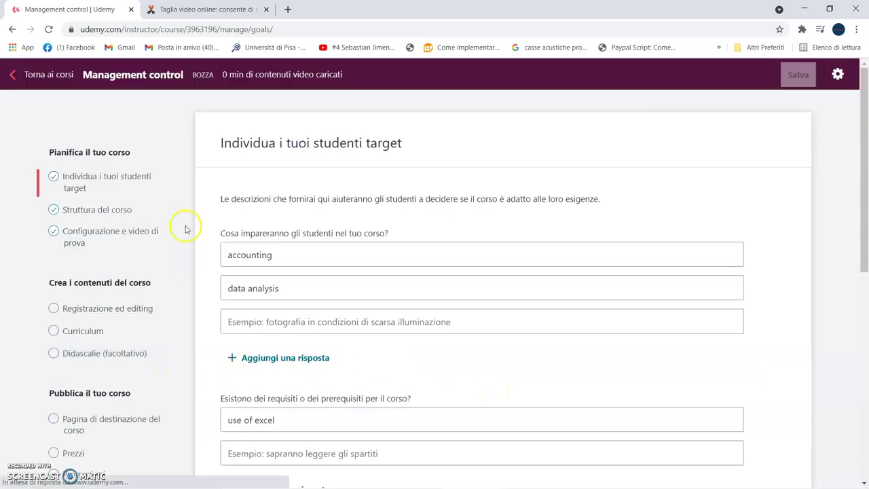
pyautogui.scroll(-1, 170, 146)
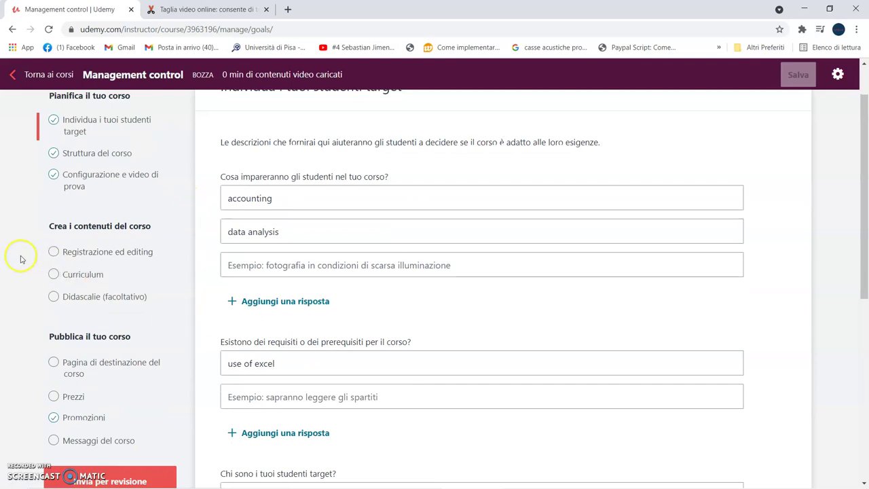
pyautogui.scroll(-1, 15, 252)
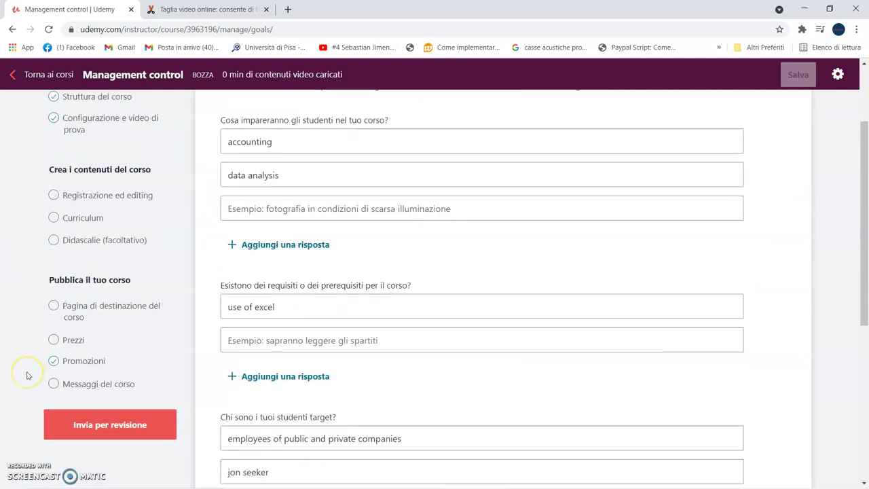
pyautogui.click(101, 388)
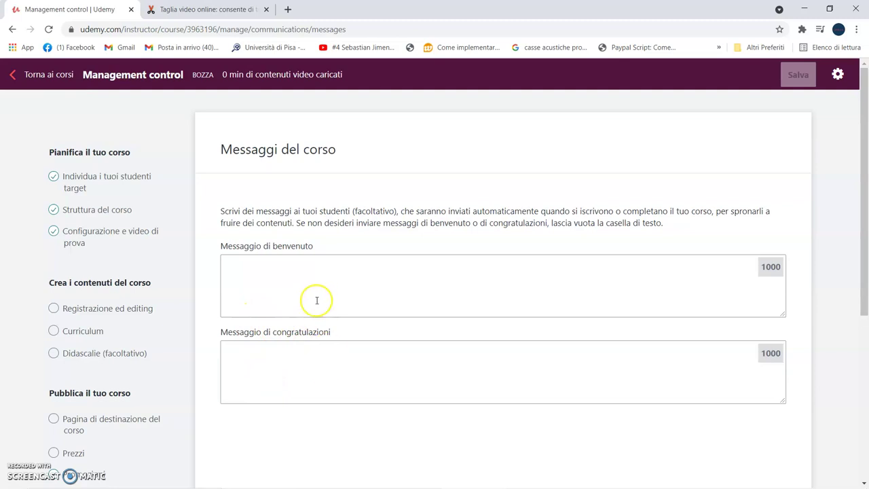
# Enter "Welcome" as the welcome message and "Congratulation" as the congratulations message, and save the course messages.
pyautogui.click(306, 272)
pyautogui.click(300, 345)
pyautogui.click(303, 397)
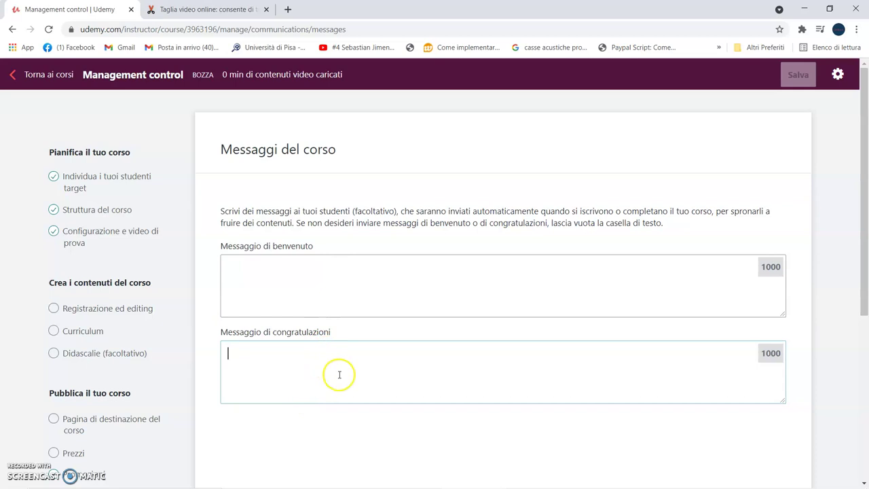
pyautogui.click(281, 268)
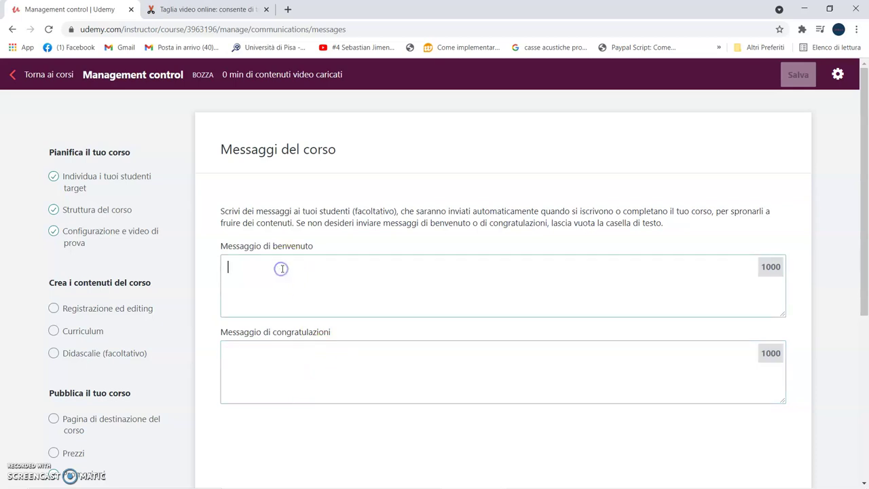
pyautogui.write('Welcome')
pyautogui.click(275, 355)
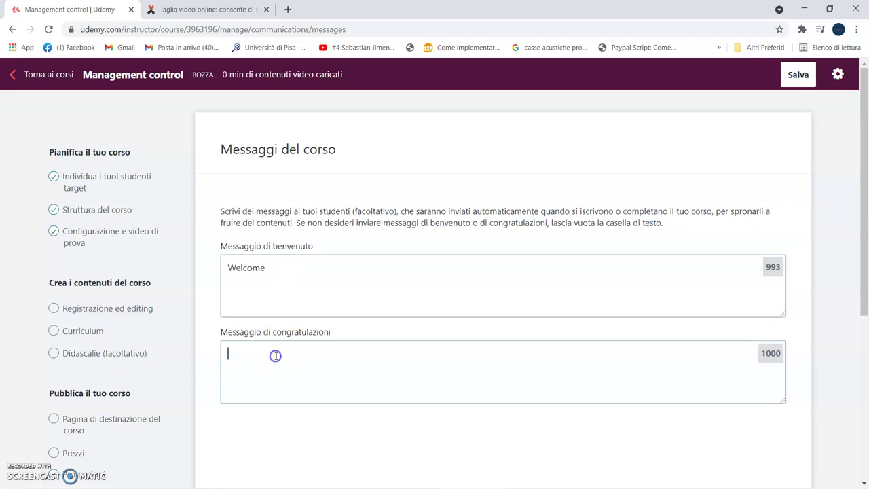
pyautogui.write('Congratulation')
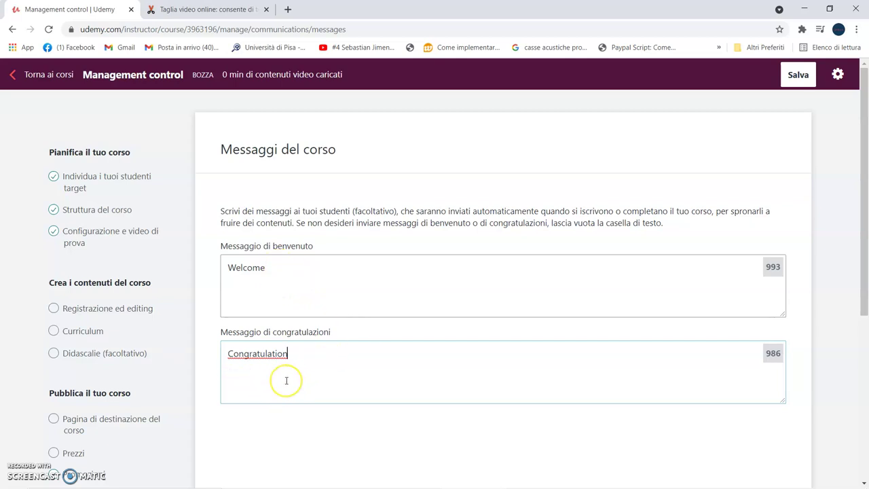
pyautogui.scroll(-1, 289, 355)
pyautogui.scroll(1, 463, 288)
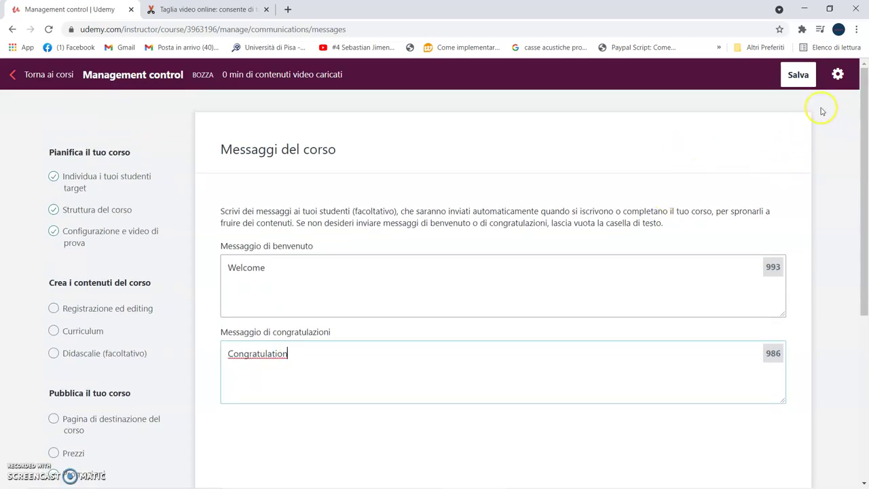
pyautogui.click(804, 76)
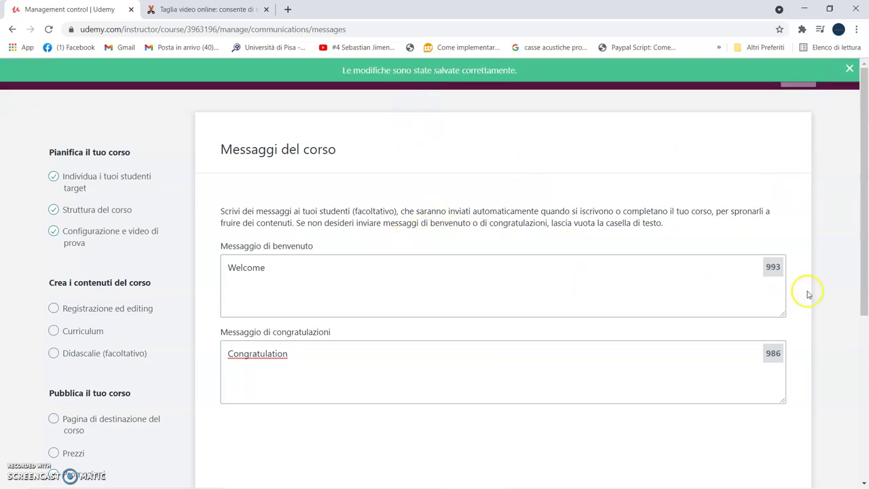
# Open the pricing page of the Management control course.
pyautogui.scroll(-1, 838, 270)
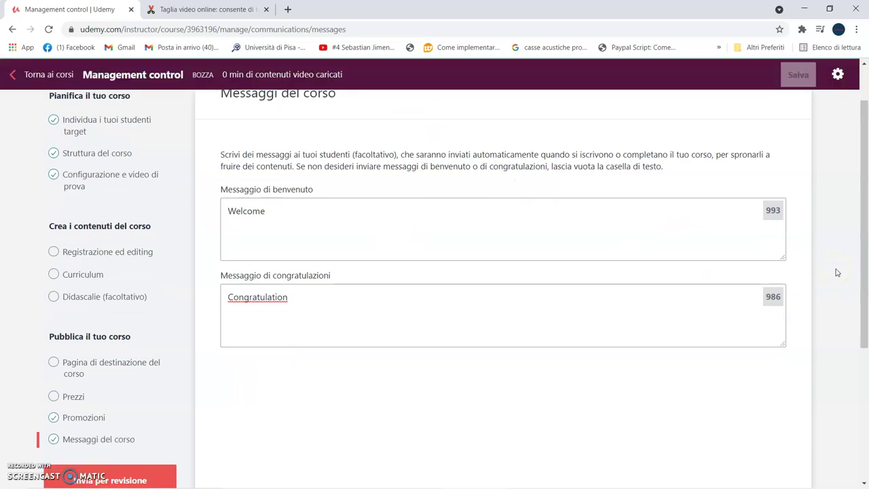
pyautogui.scroll(-1, 838, 273)
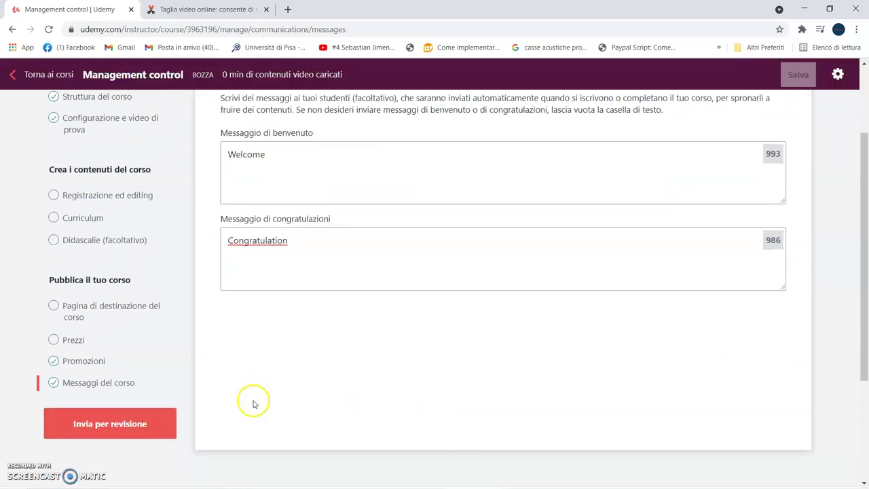
pyautogui.click(75, 341)
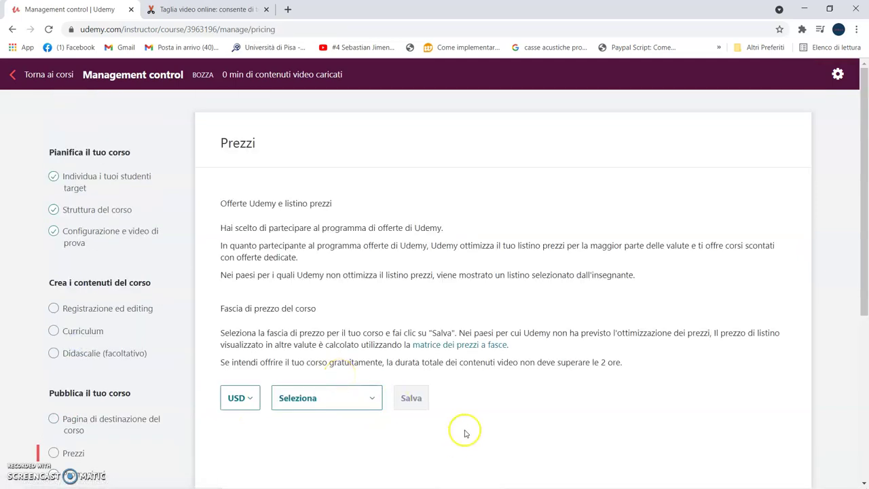
# Look through the full range of USD price tiers offered for the course without choosing one.
pyautogui.scroll(-2, 464, 431)
pyautogui.click(251, 285)
pyautogui.click(364, 347)
pyautogui.click(370, 288)
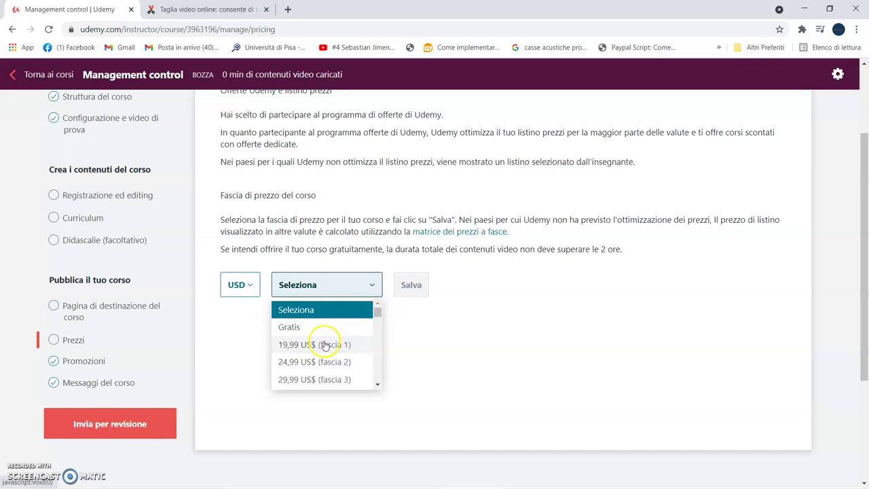
pyautogui.moveTo(374, 316); pyautogui.dragTo(373, 392)
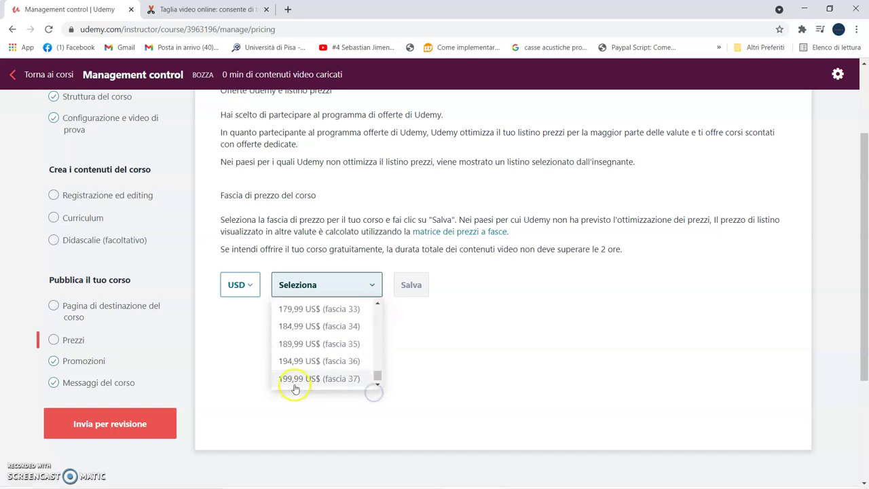
pyautogui.click(434, 354)
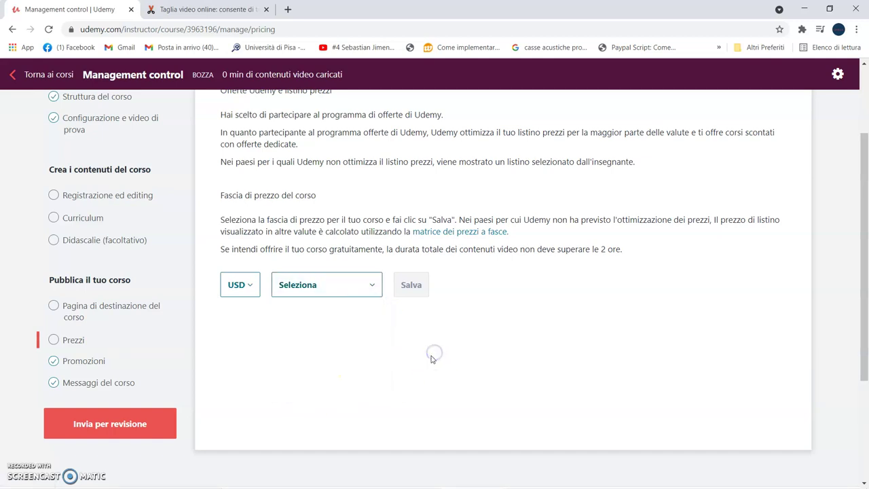
pyautogui.click(372, 286)
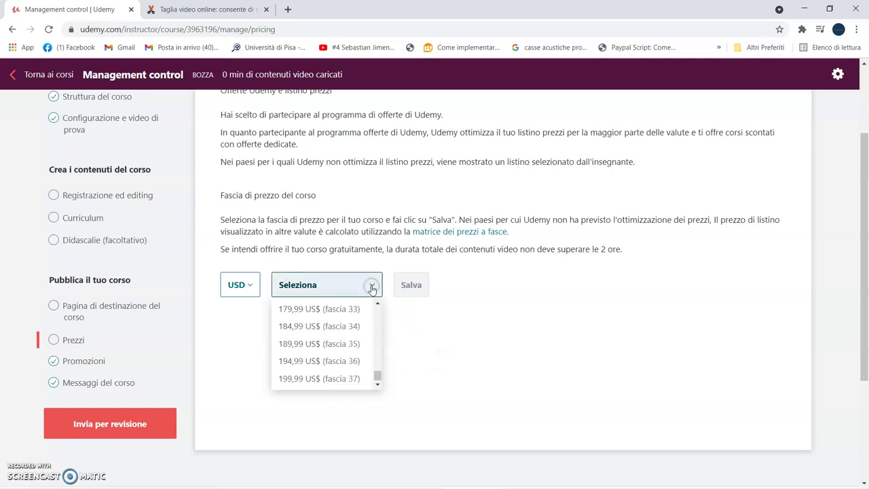
pyautogui.moveTo(379, 377); pyautogui.dragTo(374, 297)
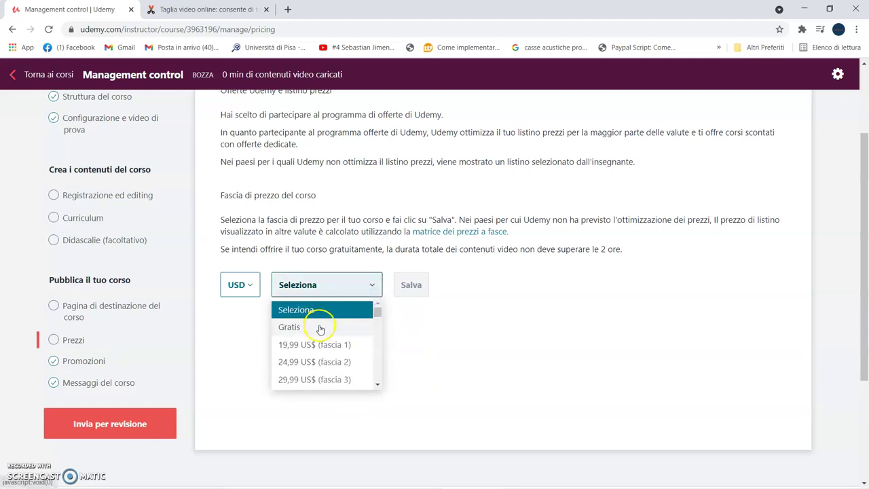
pyautogui.click(460, 321)
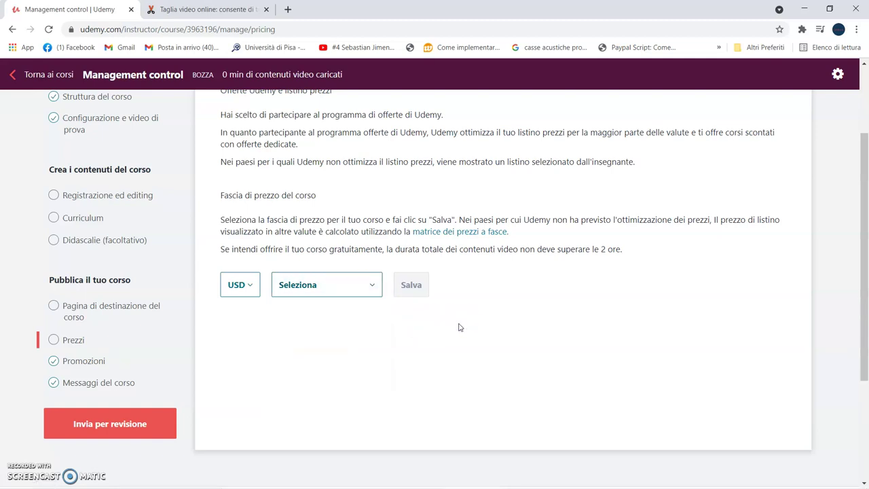
pyautogui.click(455, 344)
pyautogui.click(413, 333)
pyautogui.click(403, 355)
pyautogui.click(396, 346)
pyautogui.click(370, 286)
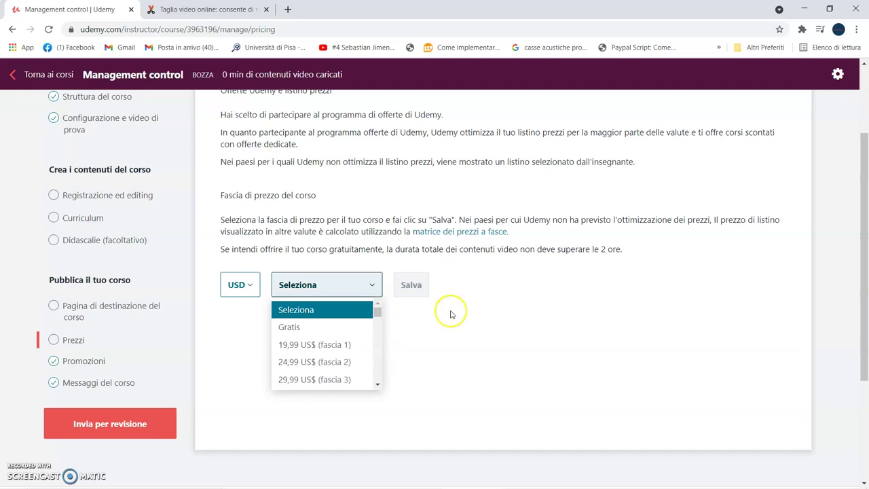
pyautogui.click(479, 309)
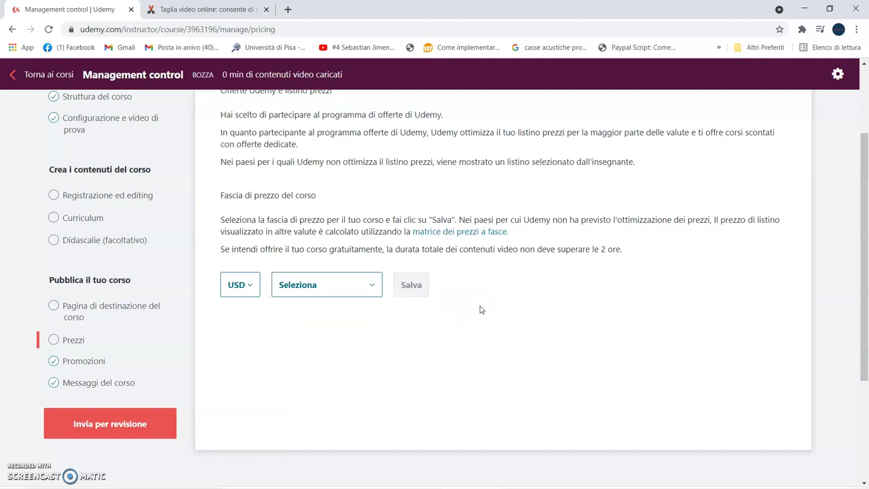
pyautogui.click(492, 366)
pyautogui.click(375, 286)
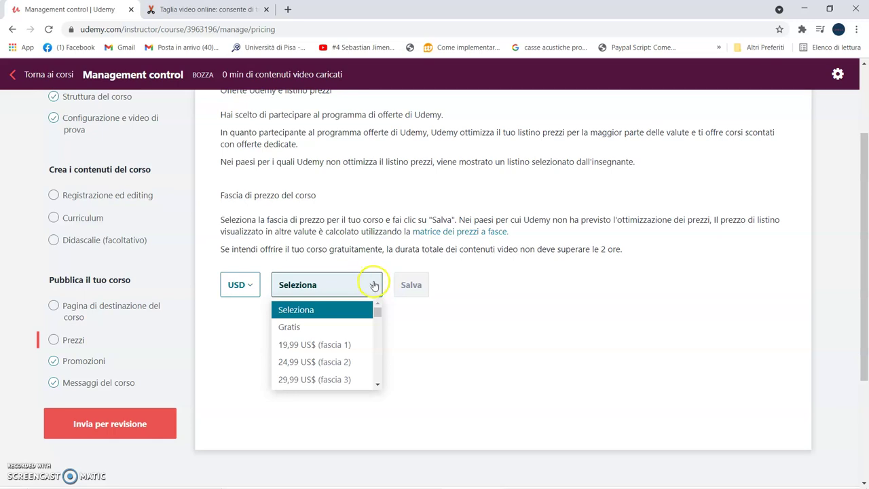
pyautogui.click(417, 329)
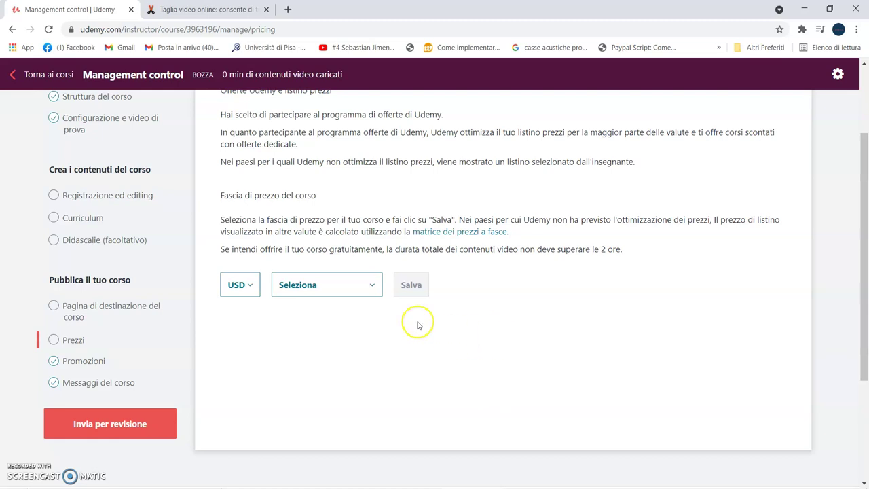
# Set the course's price tier to Gratis in USD and save the pricing.
pyautogui.click(370, 285)
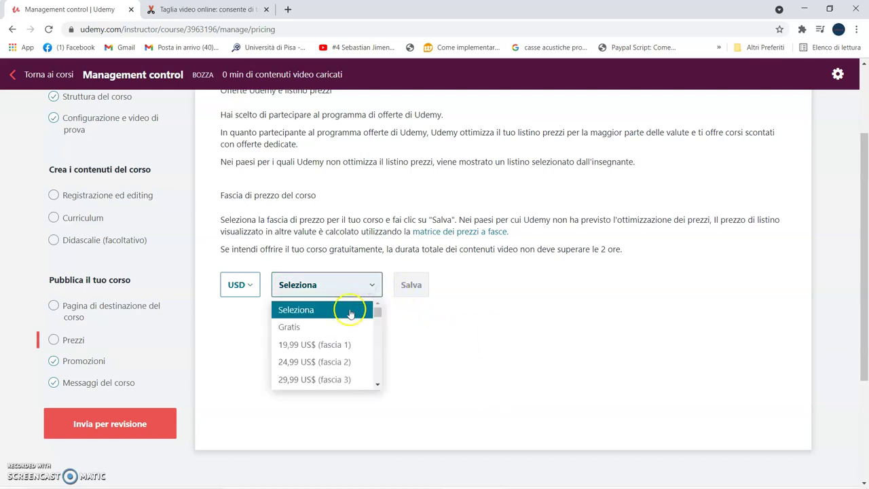
pyautogui.click(339, 327)
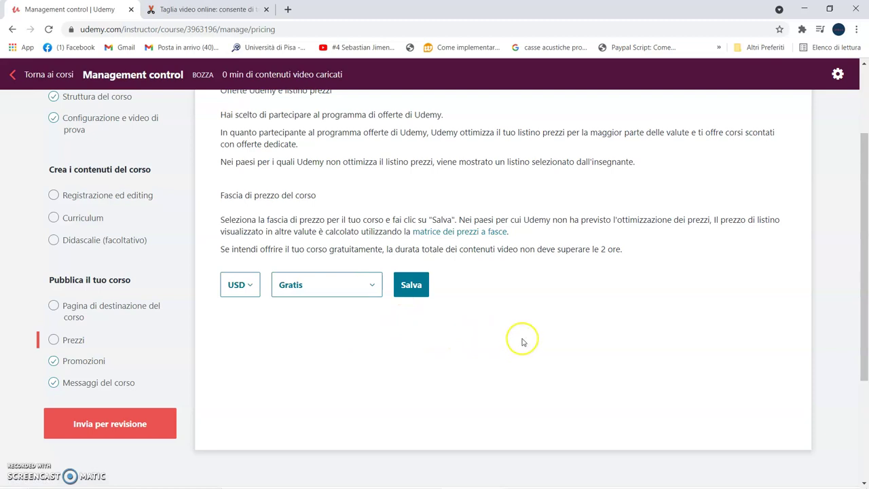
pyautogui.click(410, 292)
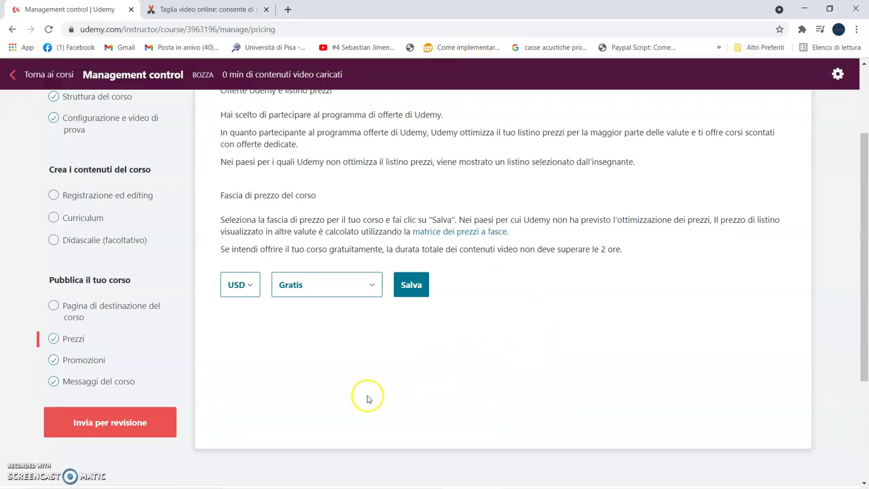
# Open the course's promotions page and examine the student referral link and the coupon sections.
pyautogui.click(98, 360)
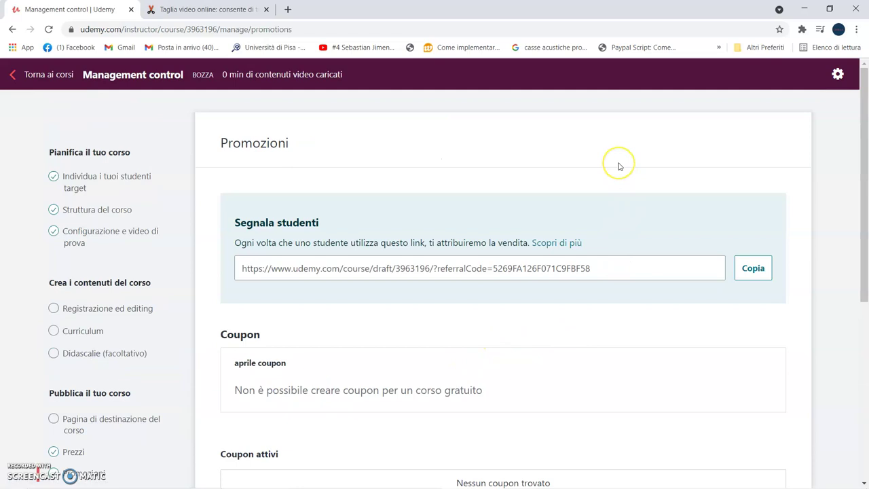
pyautogui.scroll(-2, 618, 168)
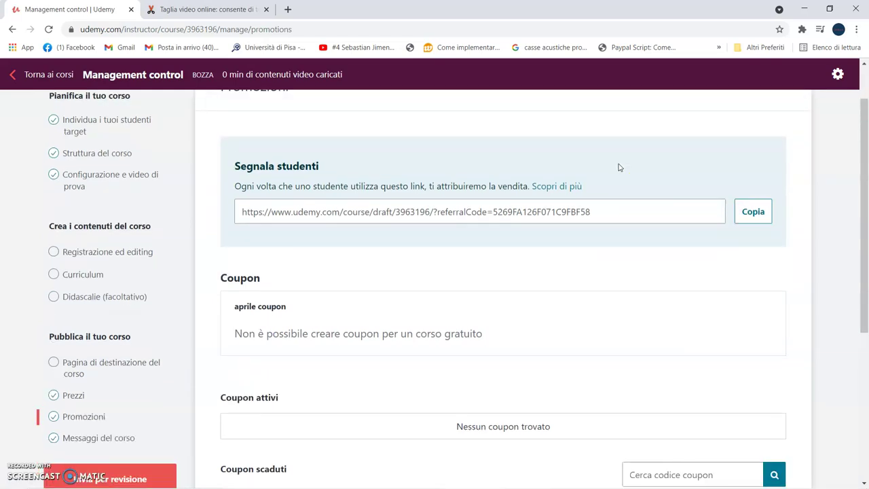
pyautogui.scroll(1, 580, 348)
pyautogui.scroll(1, 407, 338)
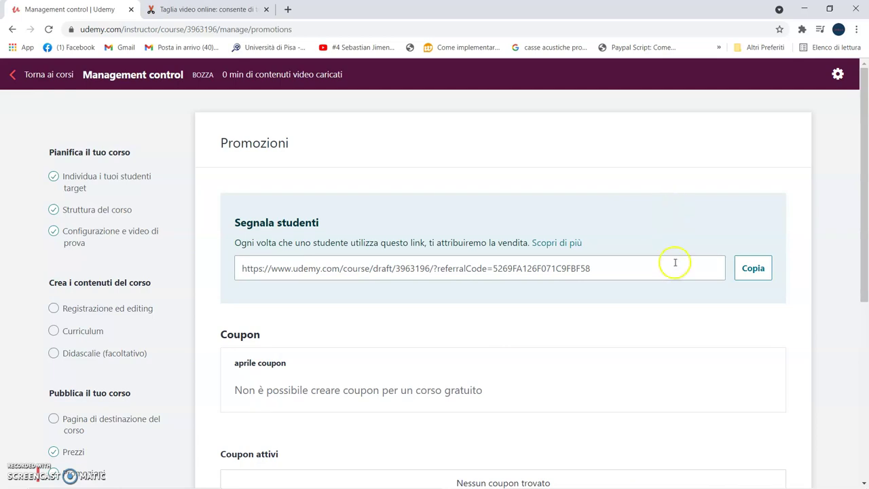
pyautogui.moveTo(634, 266); pyautogui.dragTo(237, 267)
pyautogui.click(233, 271)
pyautogui.click(507, 184)
pyautogui.click(482, 175)
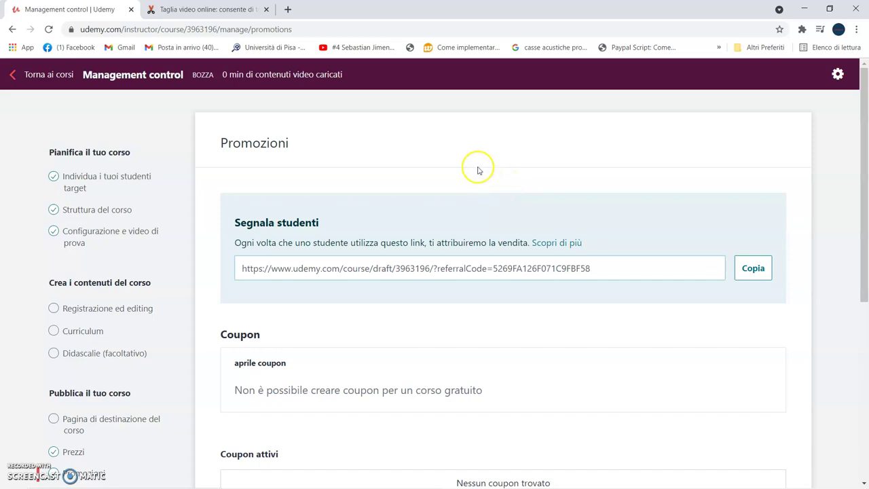
pyautogui.scroll(-1, 510, 176)
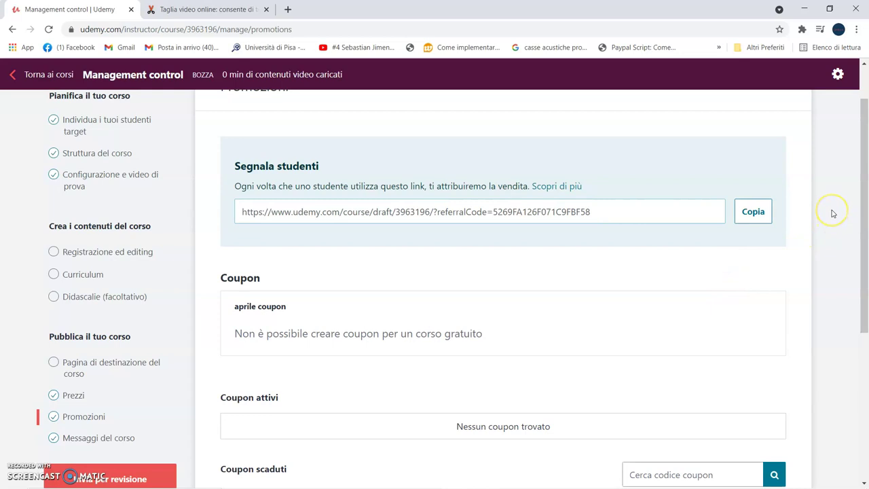
pyautogui.scroll(-2, 834, 213)
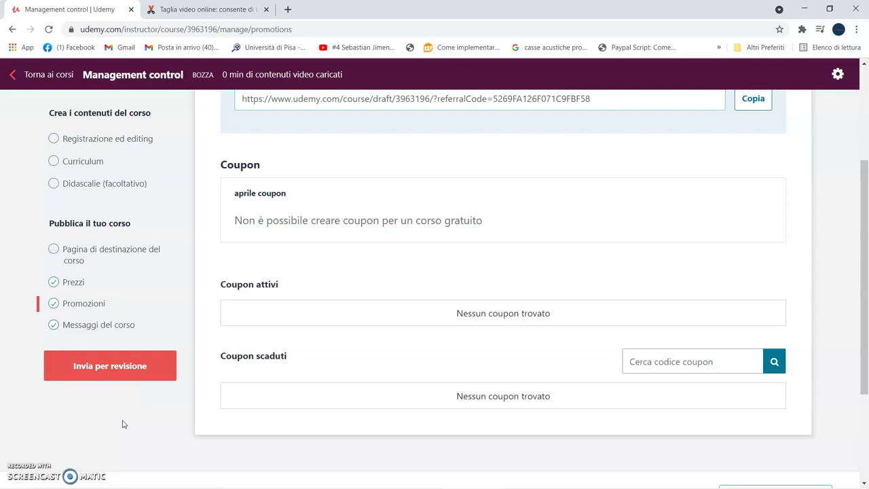
pyautogui.scroll(3, 860, 229)
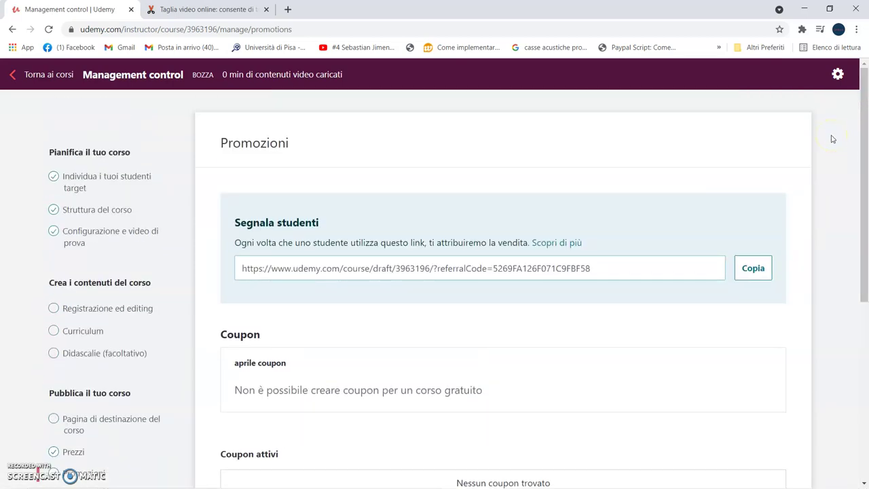
pyautogui.click(834, 187)
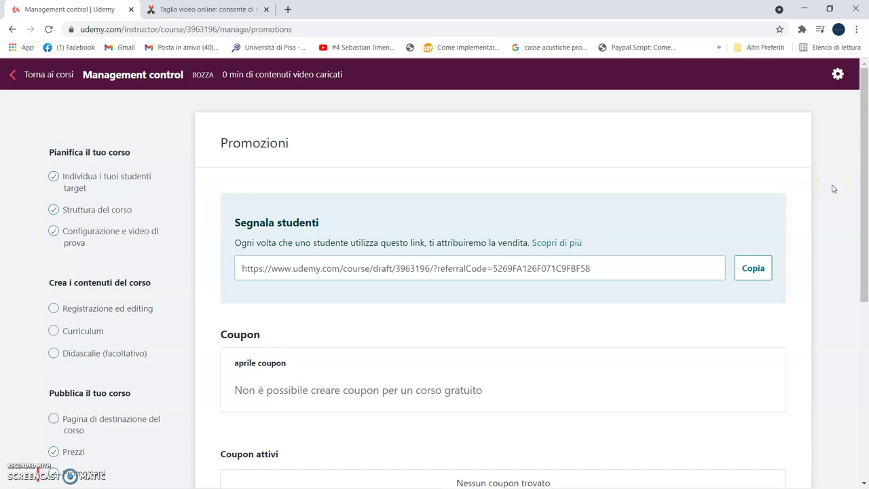